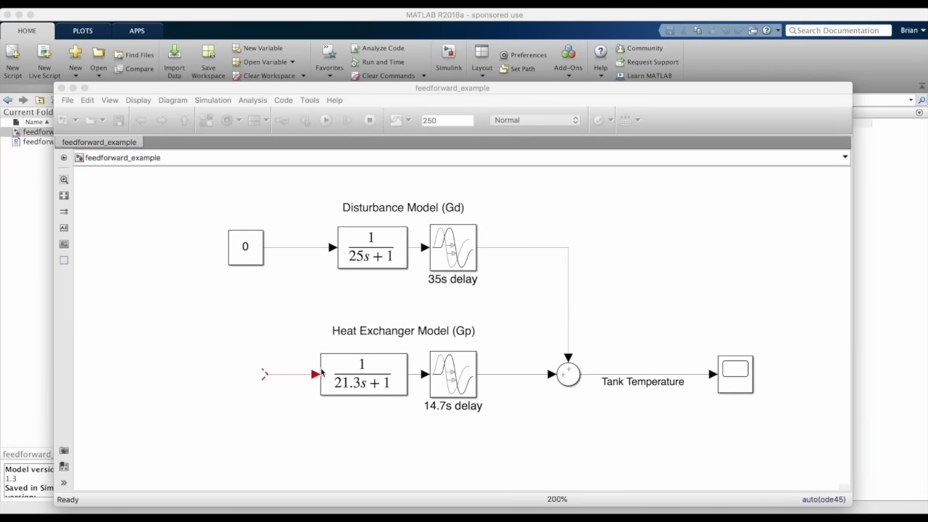
Insert a PID Controller before the heat exchanger, set to Ideal-form PI with proportional gain 0.9
{"action": "left_click", "coordinate": [367, 416]}
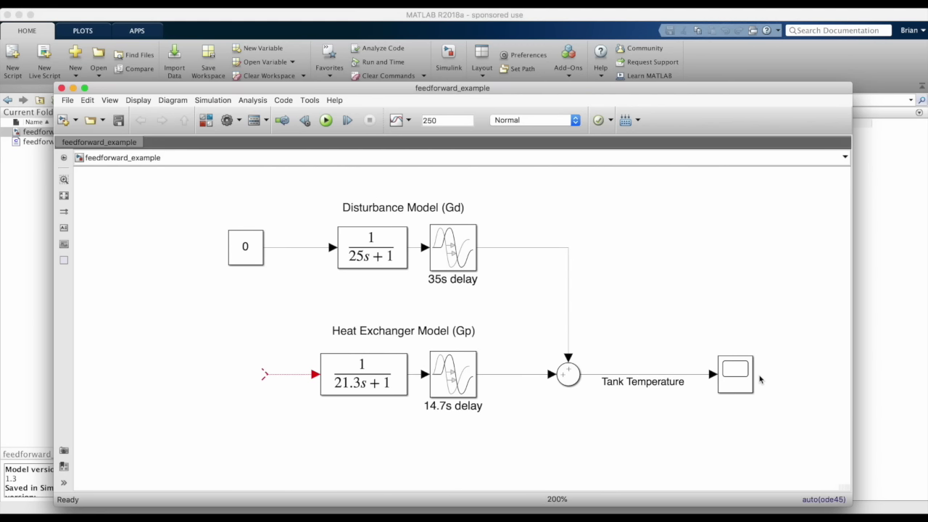
{"action": "double_click", "coordinate": [231, 374]}
{"action": "type", "text": "pid"}
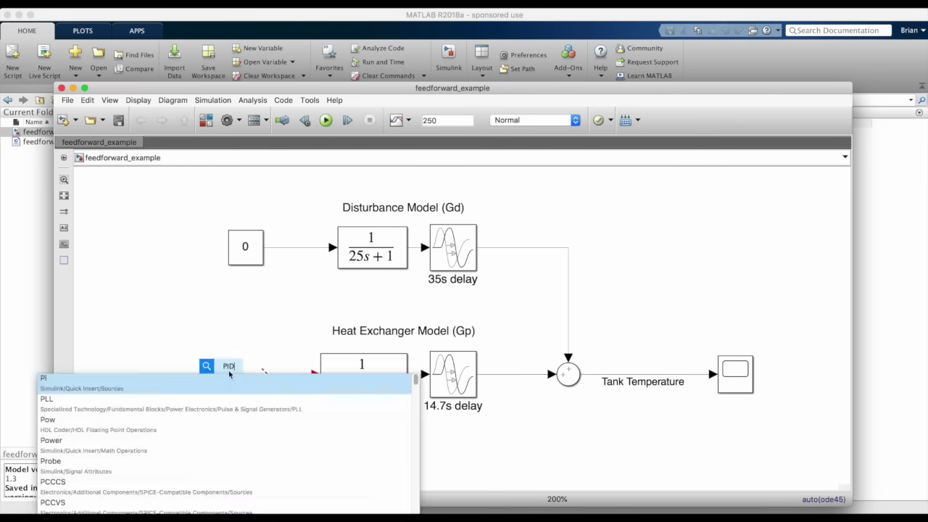
{"action": "key", "text": "Return"}
{"action": "double_click", "coordinate": [240, 372]}
{"action": "left_click", "coordinate": [377, 127]}
{"action": "left_click", "coordinate": [304, 133]}
{"action": "left_click_drag", "start_coordinate": [573, 126], "coordinate": [573, 136]}
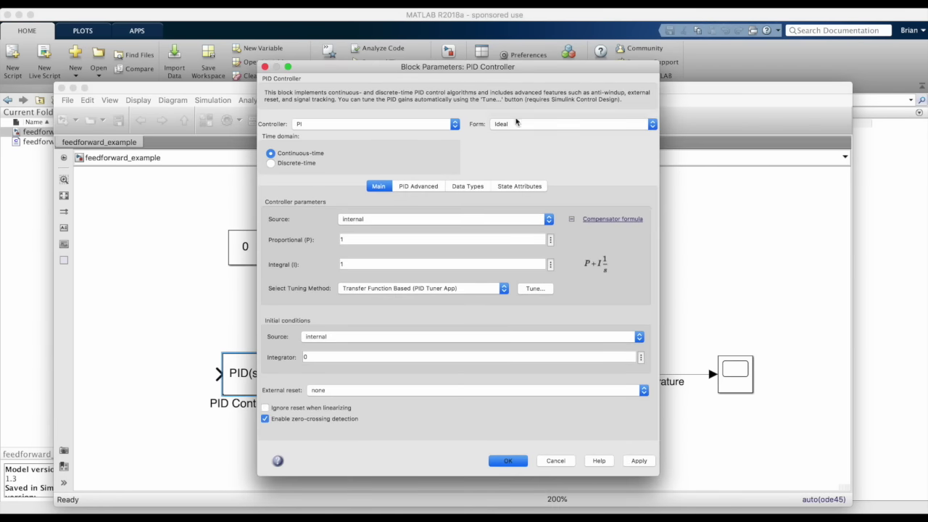
{"action": "double_click", "coordinate": [347, 239]}
{"action": "type", "text": "0.9"}
{"action": "left_click", "coordinate": [391, 267]}
{"action": "type", "text": "/21.3"}
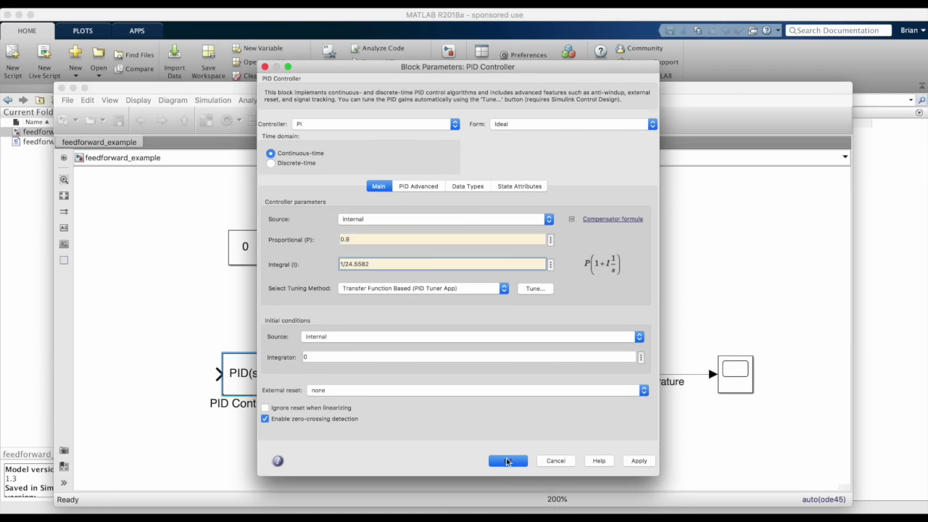
{"action": "left_click", "coordinate": [508, 460]}
Add a Sum block before the PI controller and feed the tank temperature back into it
{"action": "double_click", "coordinate": [169, 372]}
{"action": "type", "text": "sum"}
{"action": "key", "text": "Return"}
Add a Step block left of the Sum as the reference input
{"action": "key", "text": "Return"}
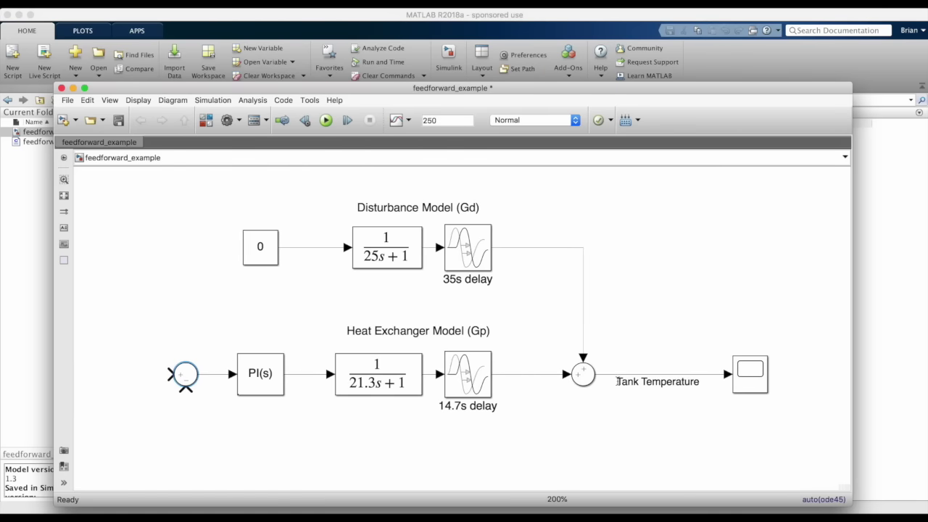
{"action": "left_click_drag", "start_coordinate": [186, 392], "coordinate": [605, 374]}
{"action": "double_click", "coordinate": [111, 373]}
{"action": "type", "text": "step"}
{"action": "key", "text": "Return"}
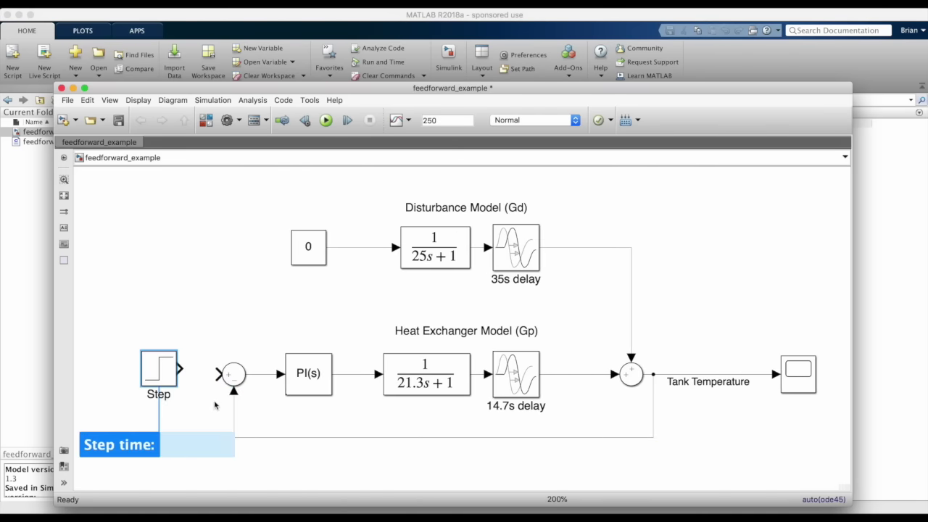
{"action": "key", "text": "Return"}
{"action": "double_click", "coordinate": [159, 374]}
{"action": "left_click_drag", "start_coordinate": [267, 251], "coordinate": [263, 210]}
{"action": "left_click", "coordinate": [200, 355]}
{"action": "left_click", "coordinate": [306, 466]}
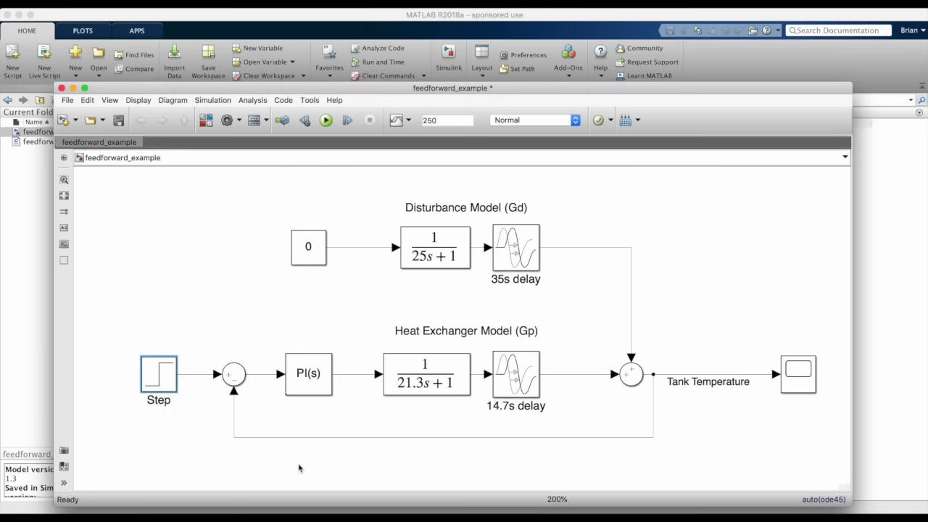
{"action": "left_click", "coordinate": [326, 120]}
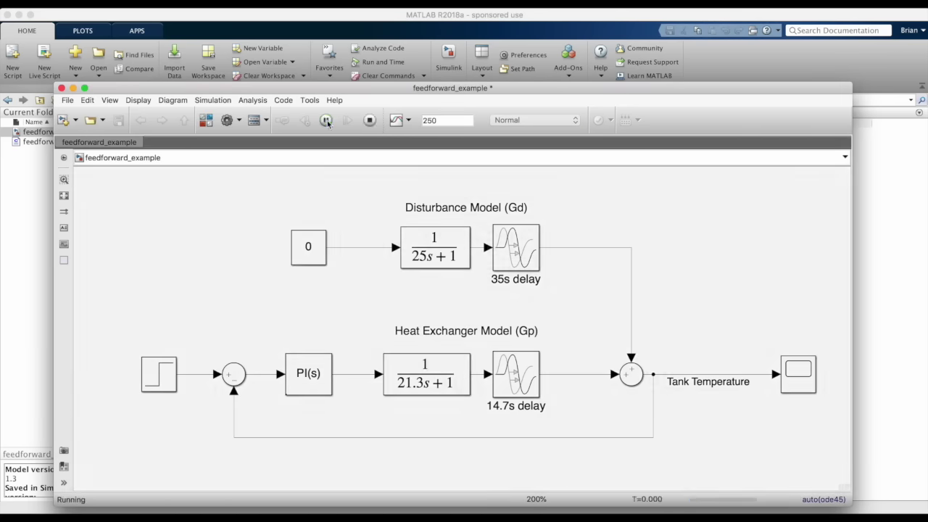
{"action": "double_click", "coordinate": [792, 378]}
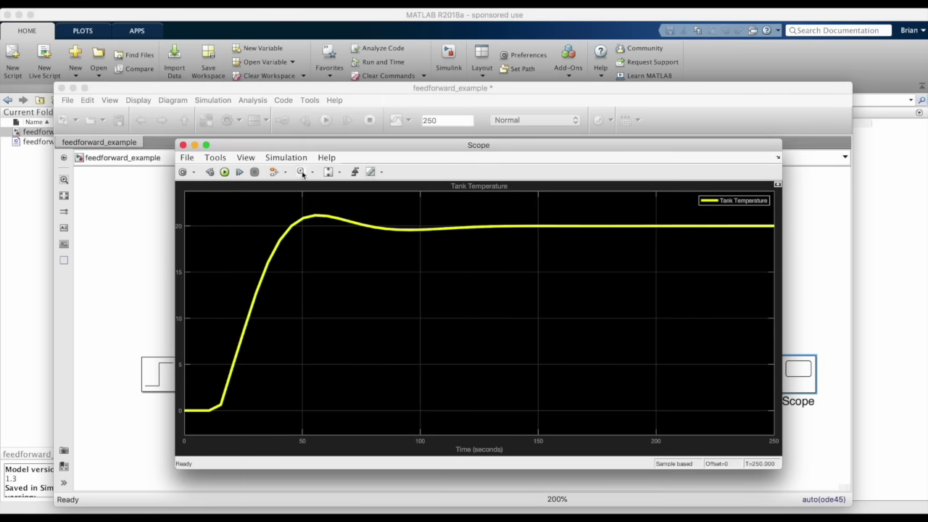
{"action": "left_click_drag", "start_coordinate": [415, 209], "coordinate": [184, 419]}
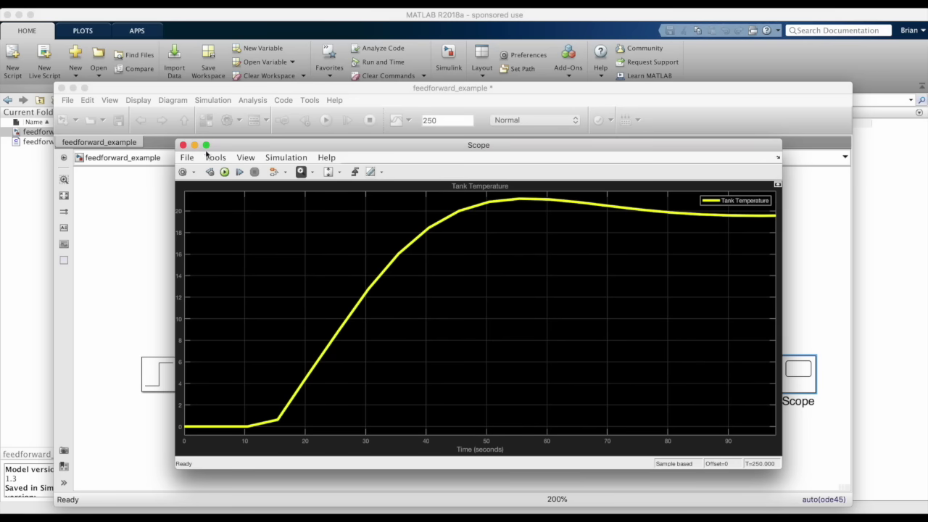
{"action": "left_click", "coordinate": [183, 145]}
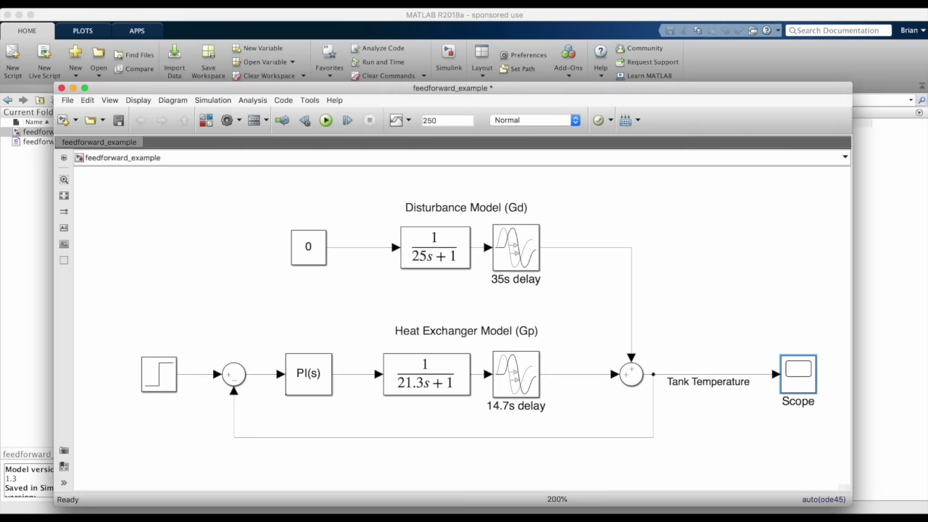
Replace the constant 0 disturbance with a Step of step time 100 and final value -10
{"action": "left_click", "coordinate": [301, 248]}
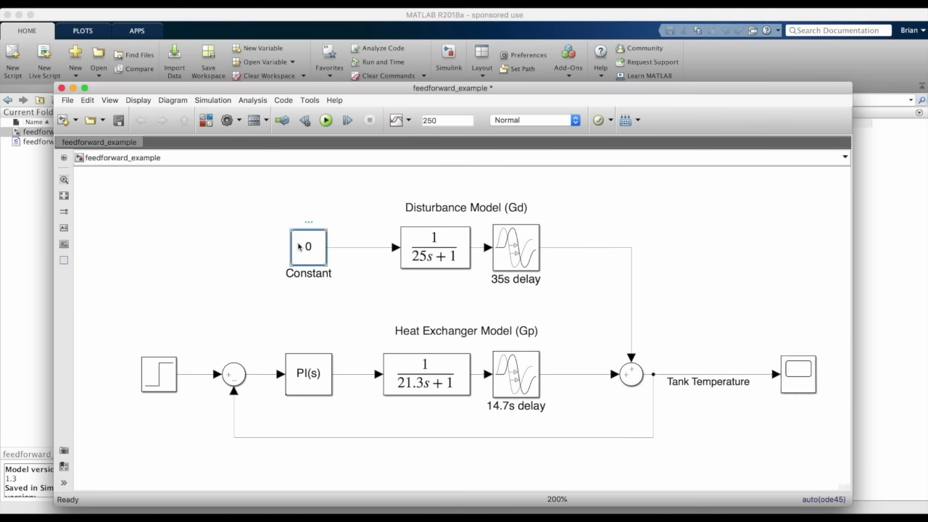
{"action": "key", "text": "Delete"}
{"action": "double_click", "coordinate": [256, 240]}
{"action": "type", "text": "step"}
{"action": "key", "text": "Return"}
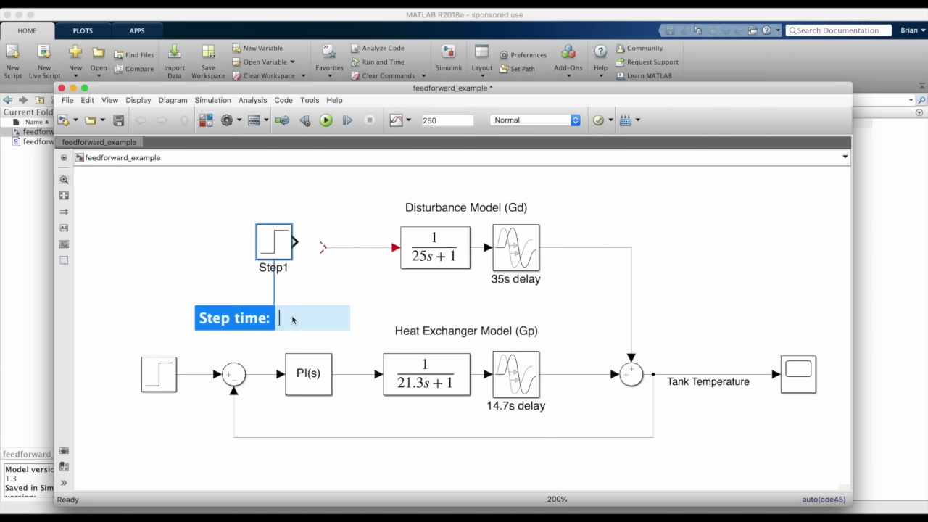
{"action": "type", "text": "100"}
{"action": "key", "text": "Return"}
{"action": "double_click", "coordinate": [280, 244]}
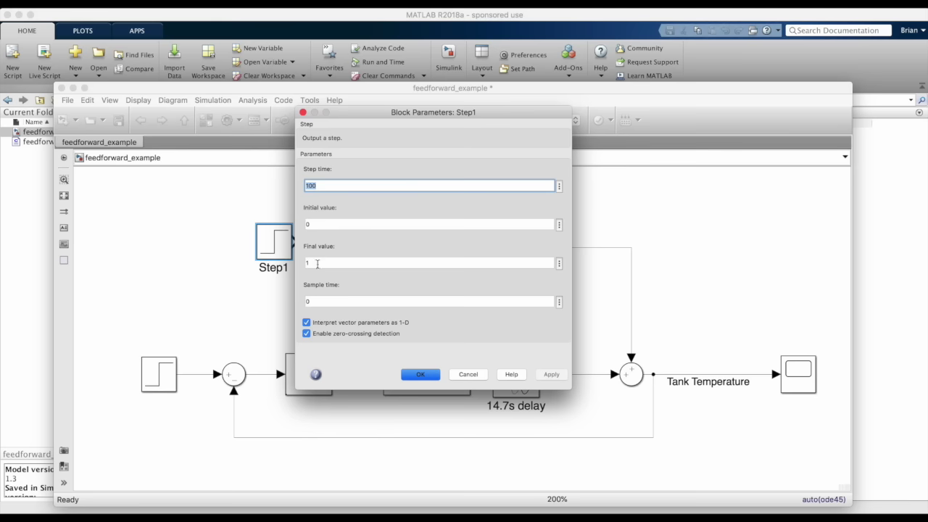
{"action": "double_click", "coordinate": [318, 263]}
{"action": "type", "text": "-10"}
{"action": "key", "text": "Return"}
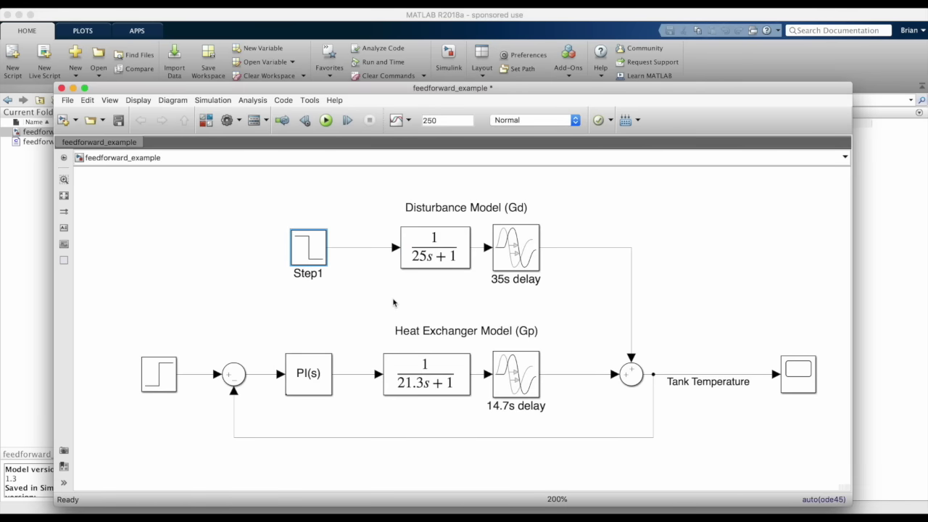
{"action": "left_click", "coordinate": [391, 293]}
Simulate to 300 seconds and inspect the Tank Temperature response on the Scope
{"action": "double_click", "coordinate": [434, 120]}
{"action": "type", "text": "300"}
{"action": "left_click", "coordinate": [325, 120]}
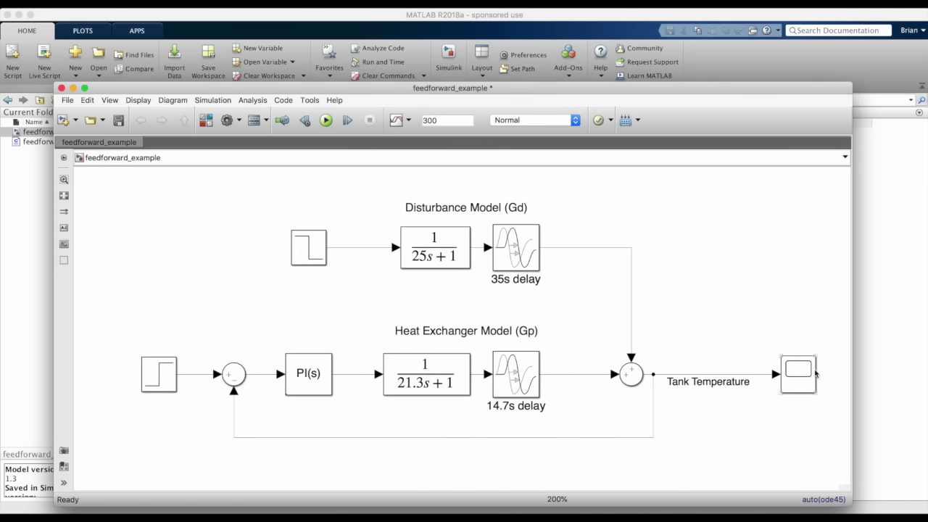
{"action": "double_click", "coordinate": [800, 377]}
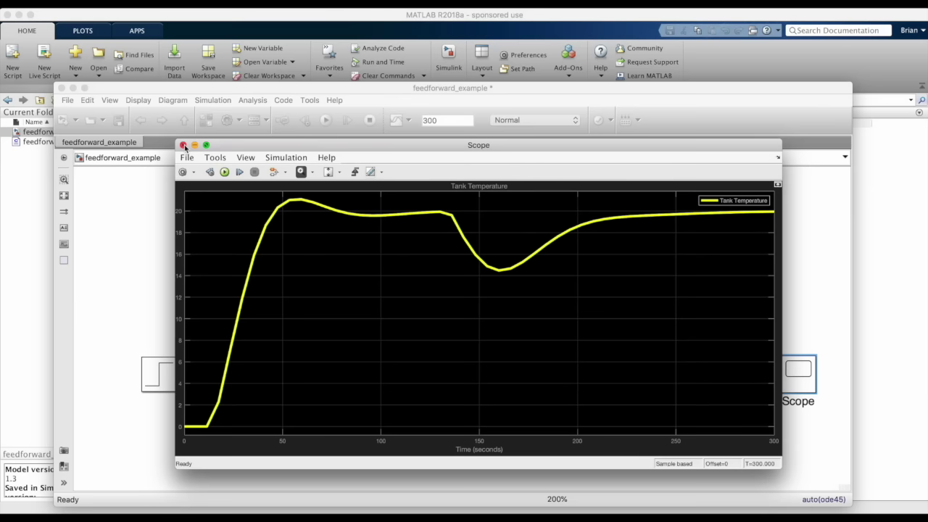
{"action": "left_click", "coordinate": [184, 146]}
Shift the blocks left and insert a new Sum between the PI controller and the plant
{"action": "left_click_drag", "start_coordinate": [317, 254], "coordinate": [166, 255]}
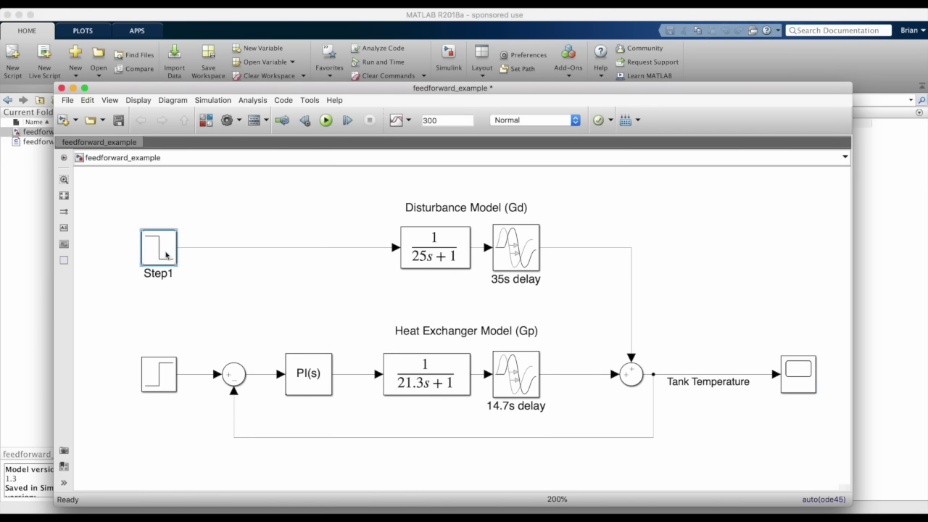
{"action": "left_click_drag", "start_coordinate": [122, 331], "coordinate": [338, 437]}
{"action": "scroll", "coordinate": [348, 448], "scroll_direction": "down", "scroll_amount": 1}
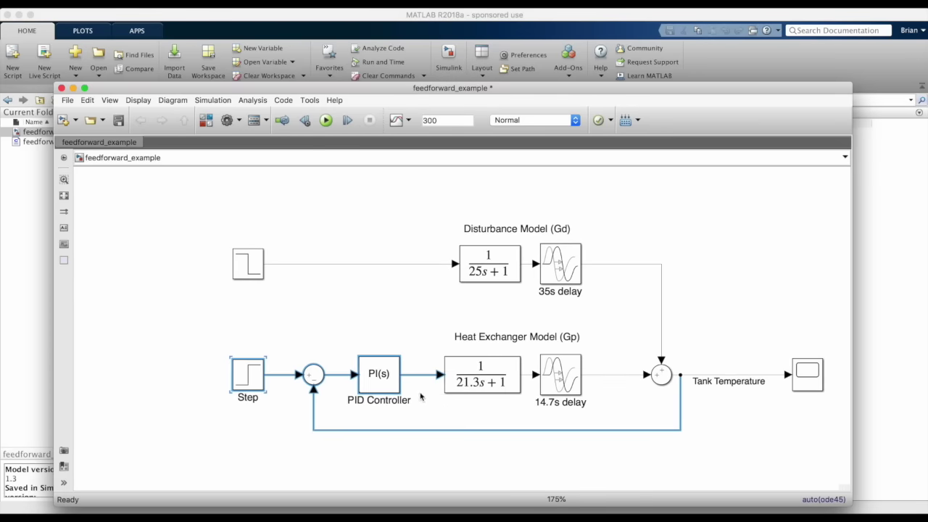
{"action": "left_click_drag", "start_coordinate": [383, 386], "coordinate": [252, 386]}
{"action": "left_click", "coordinate": [345, 323]}
{"action": "left_click", "coordinate": [369, 375]}
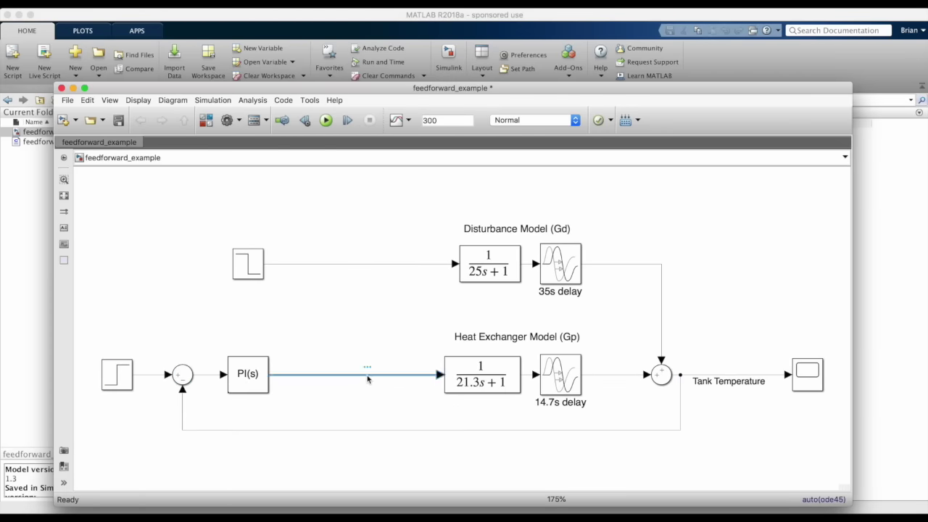
{"action": "key", "text": "Delete"}
{"action": "double_click", "coordinate": [359, 371]}
{"action": "type", "text": "sum"}
{"action": "key", "text": "Return"}
{"action": "key", "text": "Return"}
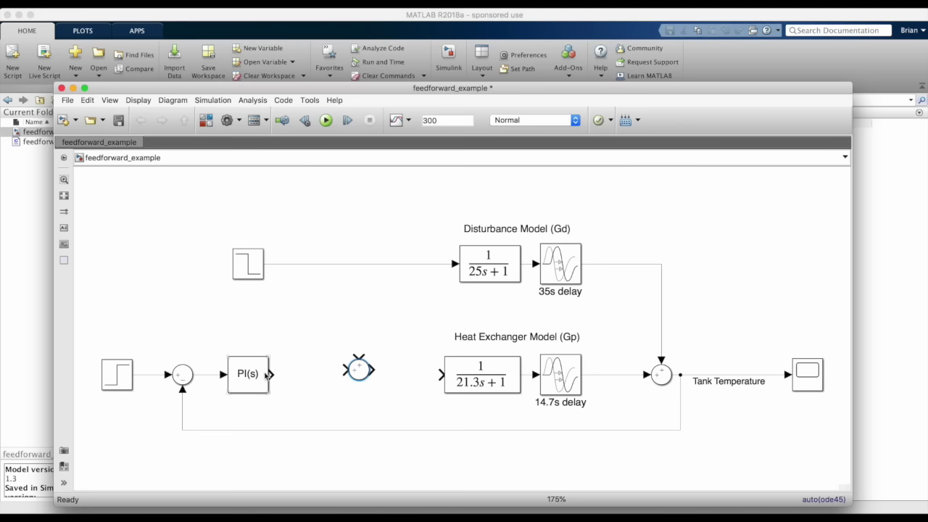
{"action": "left_click_drag", "start_coordinate": [269, 375], "coordinate": [359, 378]}
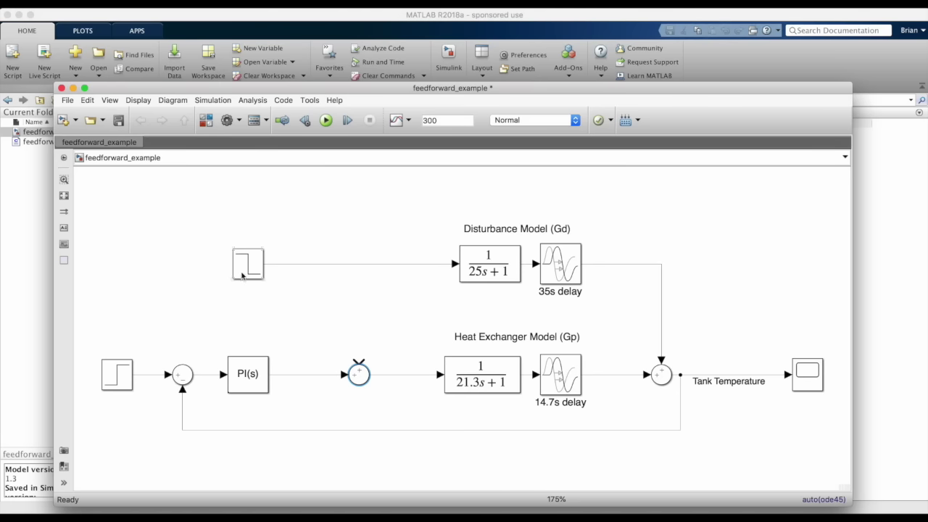
Add a Transfer Fcn with denominator [25 1] fed from the disturbance step
{"action": "left_click_drag", "start_coordinate": [242, 276], "coordinate": [111, 275]}
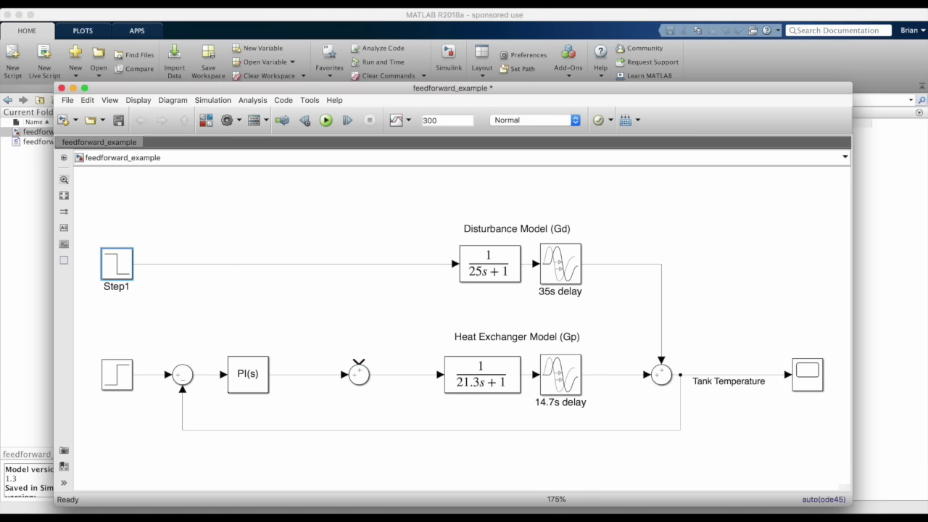
{"action": "double_click", "coordinate": [203, 310]}
{"action": "type", "text": "transfer"}
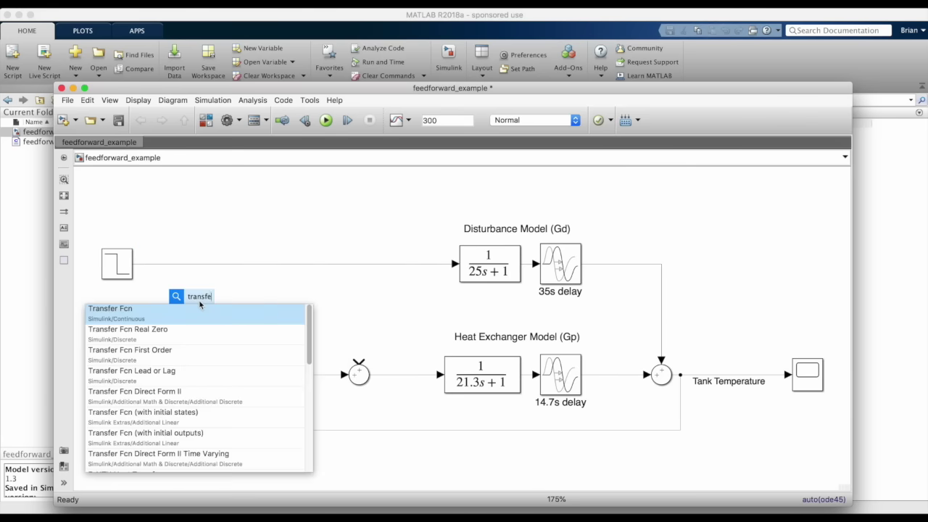
{"action": "key", "text": "Return"}
{"action": "double_click", "coordinate": [200, 304]}
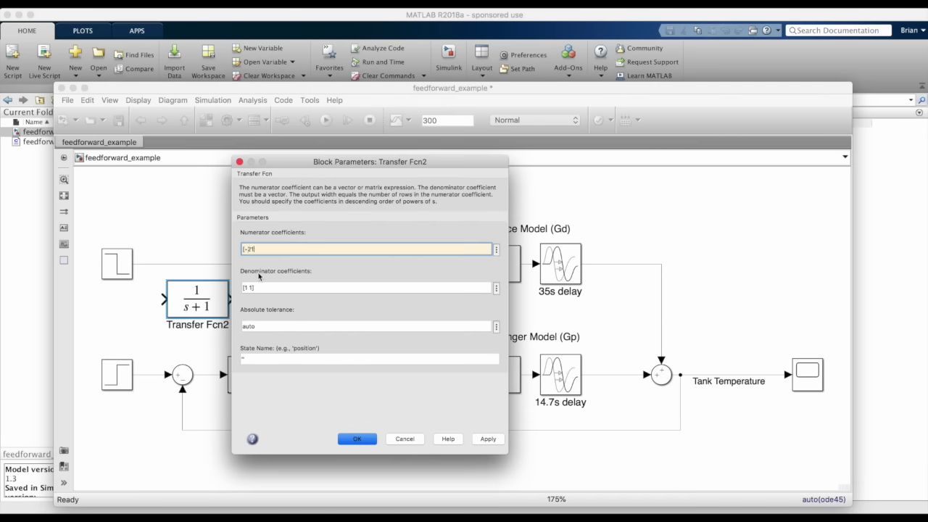
{"action": "triple_click", "coordinate": [263, 287]}
{"action": "type", "text": "[25 1]"}
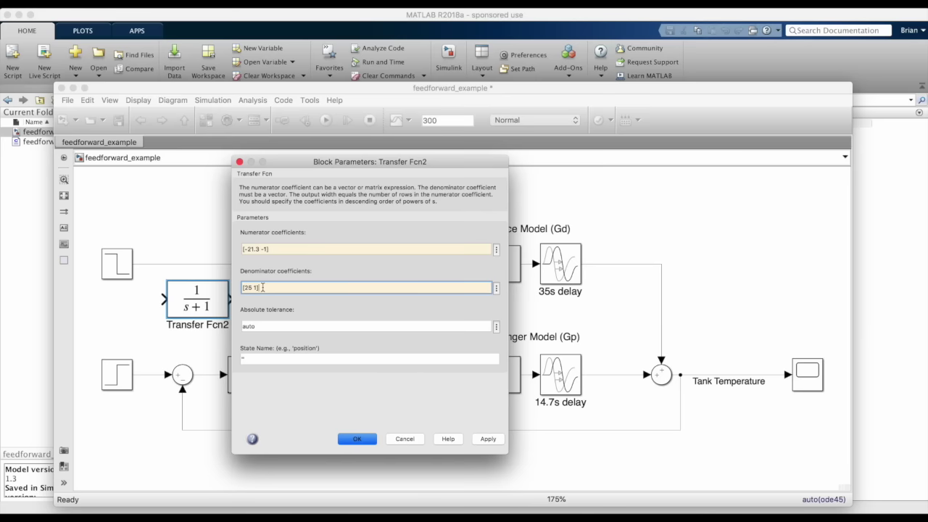
{"action": "left_click", "coordinate": [357, 438]}
{"action": "mouse_move", "coordinate": [230, 317]}
{"action": "left_mouse_down"}
{"action": "mouse_move", "coordinate": [245, 321]}
{"action": "mouse_move", "coordinate": [251, 310]}
{"action": "left_mouse_up"}
{"action": "left_click_drag", "start_coordinate": [185, 303], "coordinate": [146, 263]}
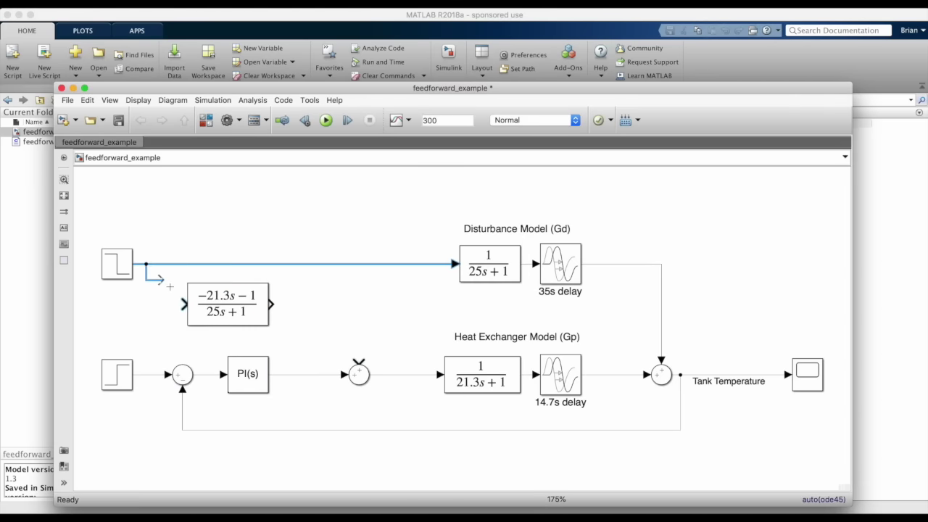
Add a 20.3 Transport Delay after the transfer function, feeding the new Sum
{"action": "double_click", "coordinate": [322, 306]}
{"action": "type", "text": "transport"}
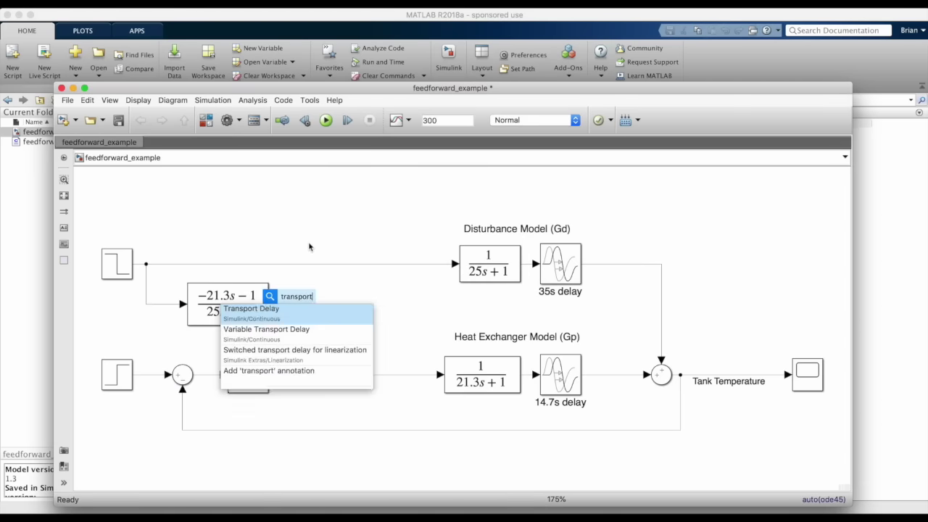
{"action": "key", "text": "Return"}
{"action": "type", "text": "20.3"}
{"action": "key", "text": "Return"}
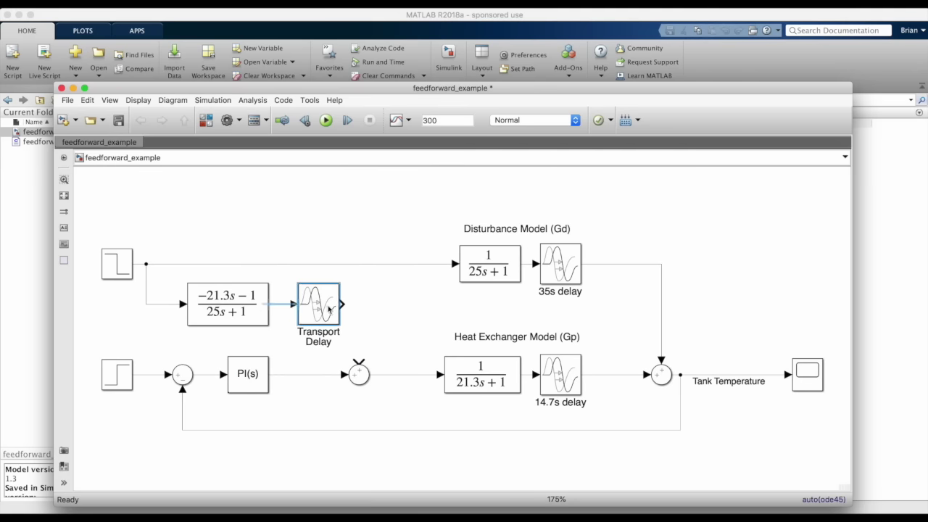
{"action": "left_click_drag", "start_coordinate": [306, 304], "coordinate": [384, 361]}
Label the path 'Feedforward Controller', tidy the layout, run, and view Tank Temperature
{"action": "left_click_drag", "start_coordinate": [131, 256], "coordinate": [131, 222]}
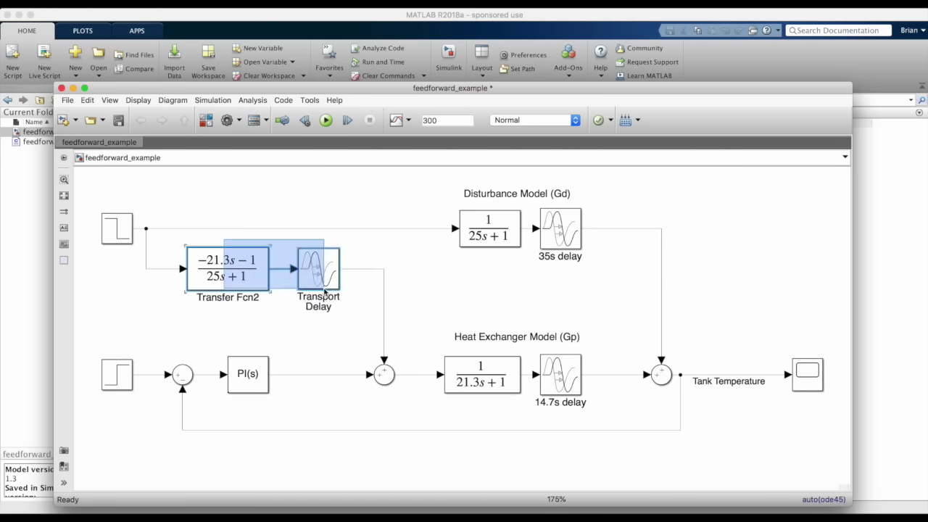
{"action": "double_click", "coordinate": [243, 259]}
{"action": "type", "text": "Feedforward Controller"}
{"action": "key", "text": "Return"}
{"action": "left_click_drag", "start_coordinate": [248, 373], "coordinate": [277, 373]}
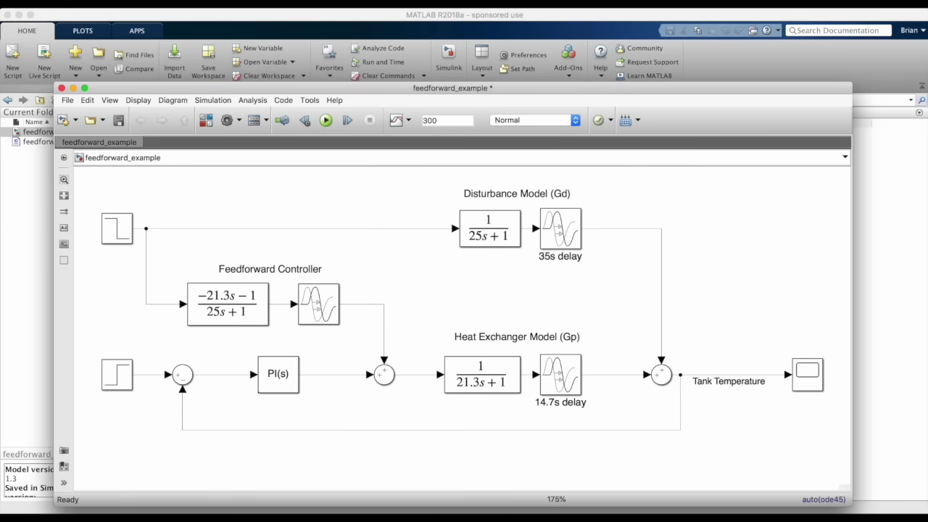
{"action": "left_click", "coordinate": [325, 120]}
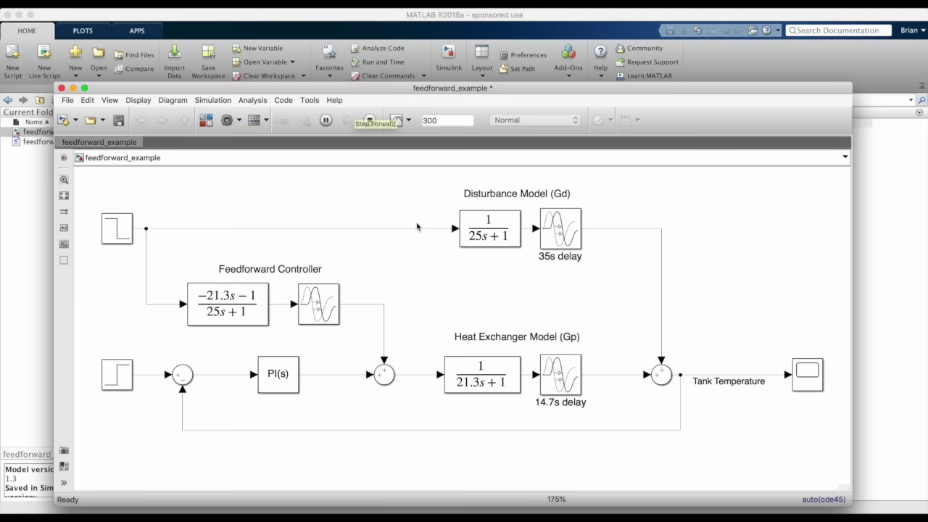
{"action": "double_click", "coordinate": [805, 384]}
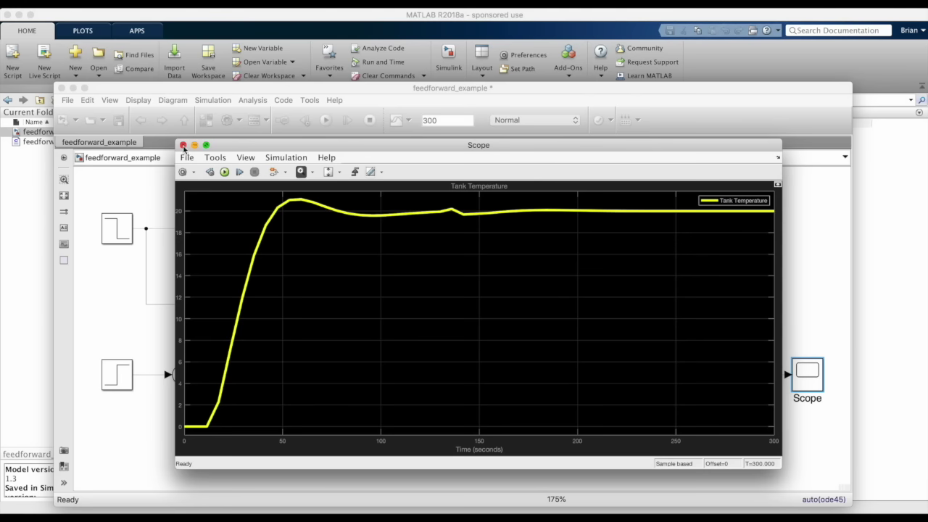
Retune the feedforward transfer function to (-21.5s-1.05)/(24.7s+0.99)
{"action": "left_click", "coordinate": [183, 146]}
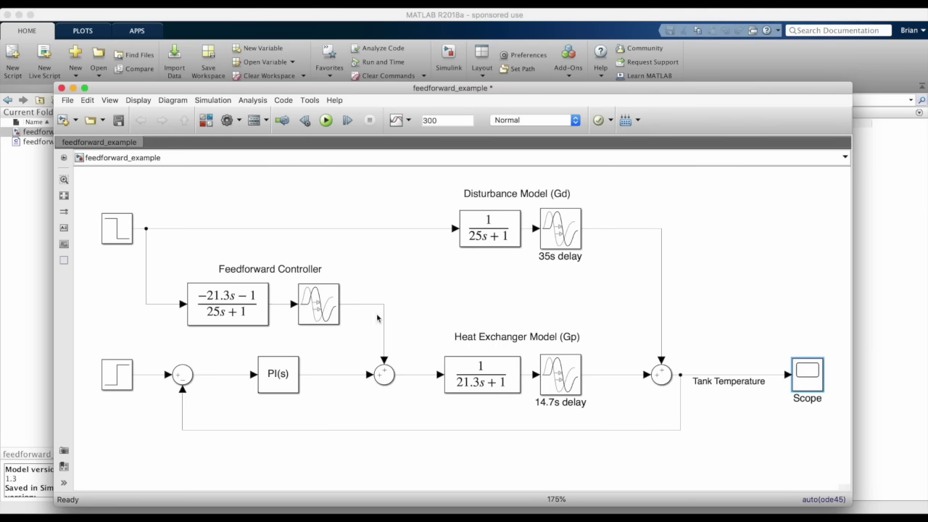
{"action": "double_click", "coordinate": [232, 303]}
{"action": "left_click", "coordinate": [311, 255]}
{"action": "key", "text": "BackSpace"}
{"action": "type", "text": "5"}
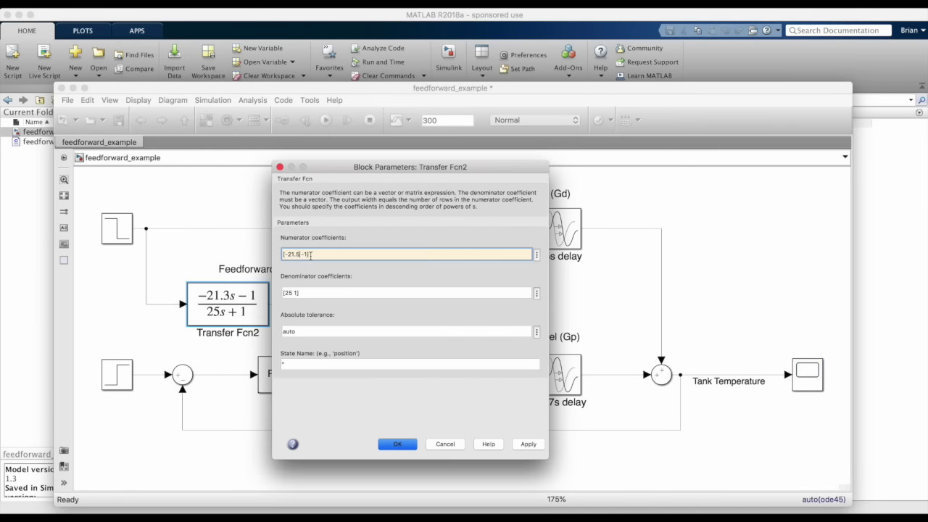
{"action": "left_click", "coordinate": [289, 297]}
{"action": "key", "text": "BackSpace"}
{"action": "type", "text": "4.5"}
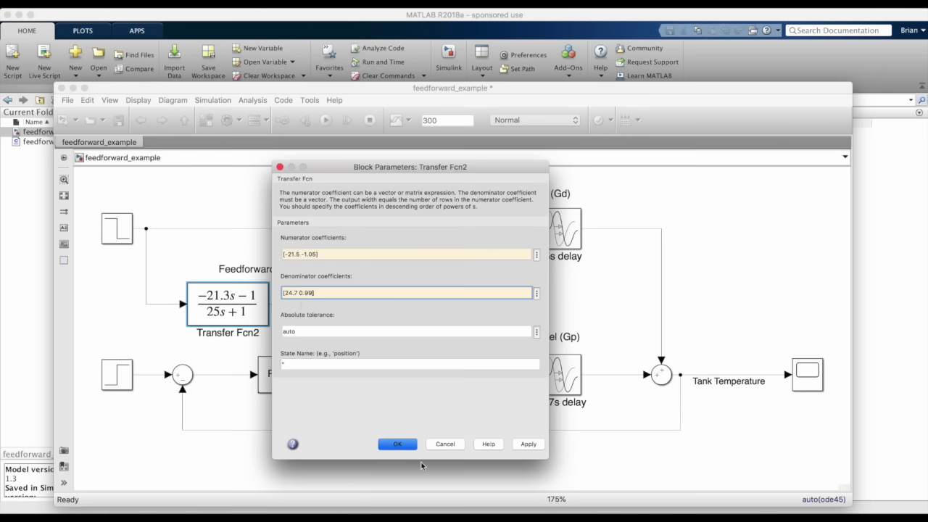
{"action": "left_click", "coordinate": [397, 444]}
Change the transport delay to 20.5, rerun, and check the Tank Temperature plot
{"action": "double_click", "coordinate": [319, 304]}
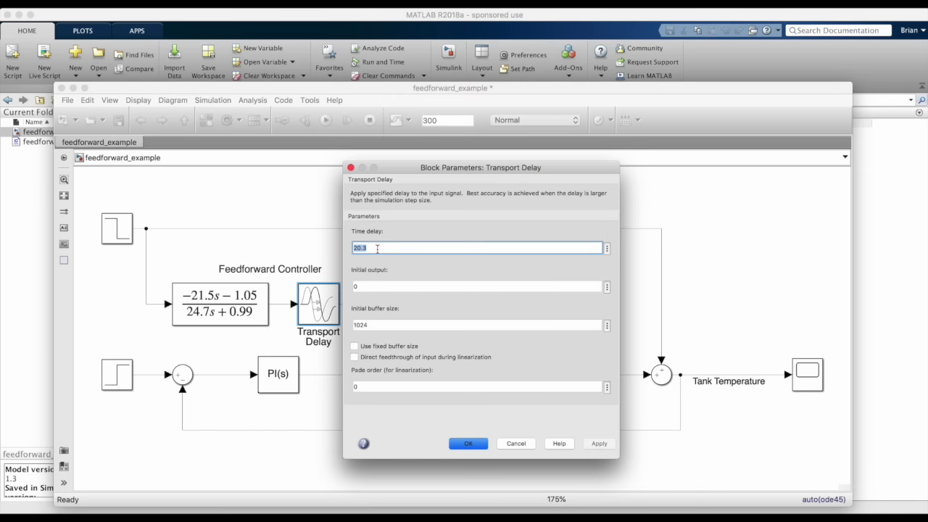
{"action": "type", "text": "20.5"}
{"action": "left_click", "coordinate": [468, 443]}
{"action": "left_click", "coordinate": [327, 121]}
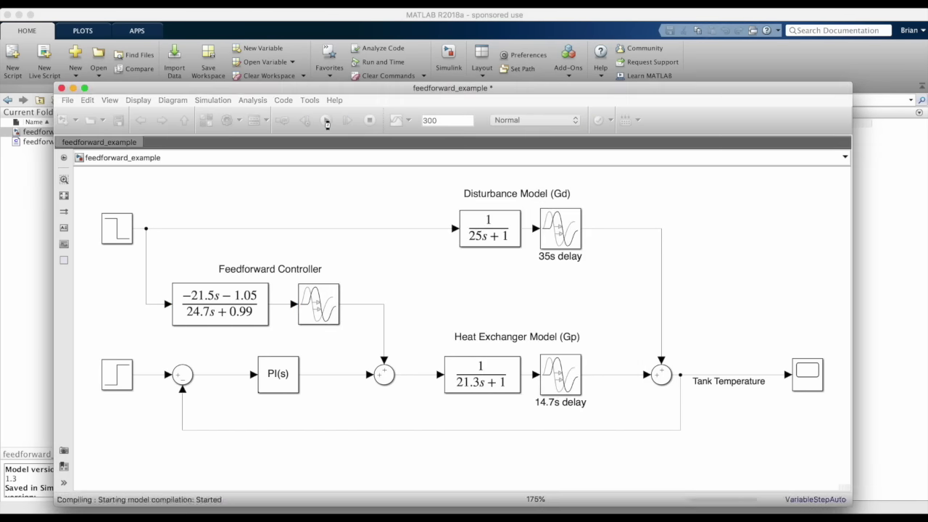
{"action": "double_click", "coordinate": [812, 388]}
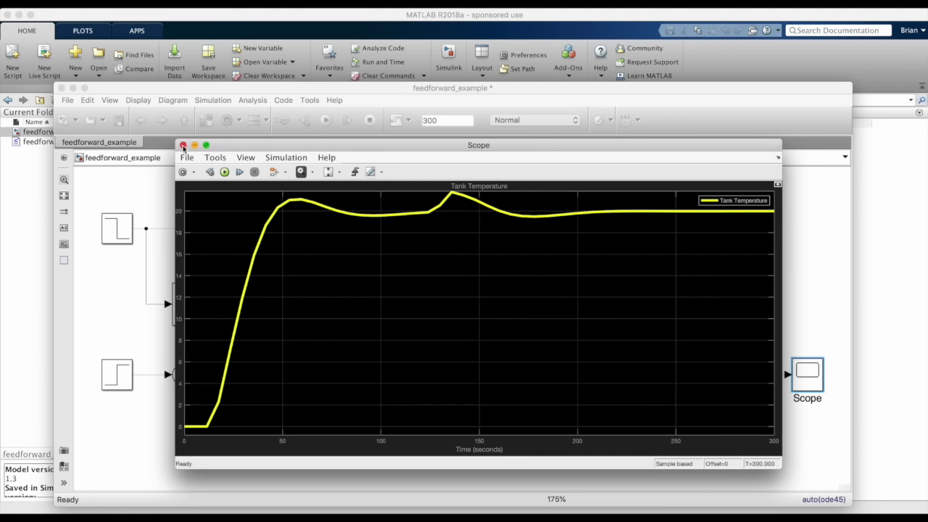
{"action": "left_click", "coordinate": [183, 146]}
Run both models and compare: feedback-only dips to about 14.5, FB+FF stays near 20
{"action": "key", "text": "space"}
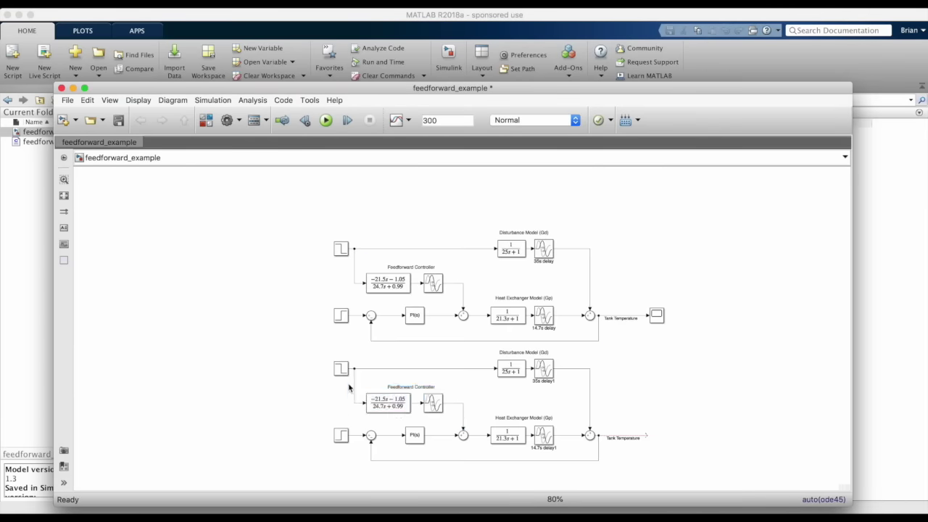
{"action": "left_click_drag", "start_coordinate": [321, 349], "coordinate": [542, 382]}
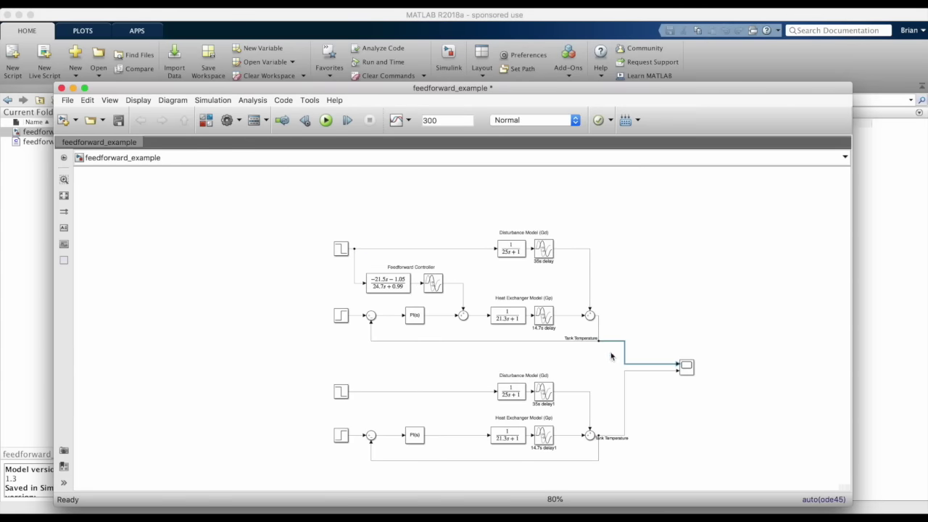
{"action": "key", "text": "space"}
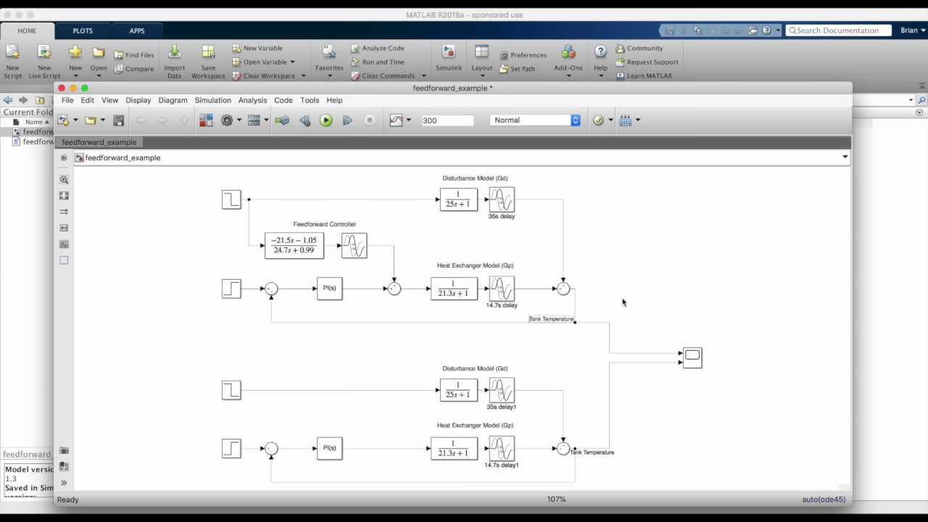
{"action": "left_click_drag", "start_coordinate": [186, 356], "coordinate": [557, 469]}
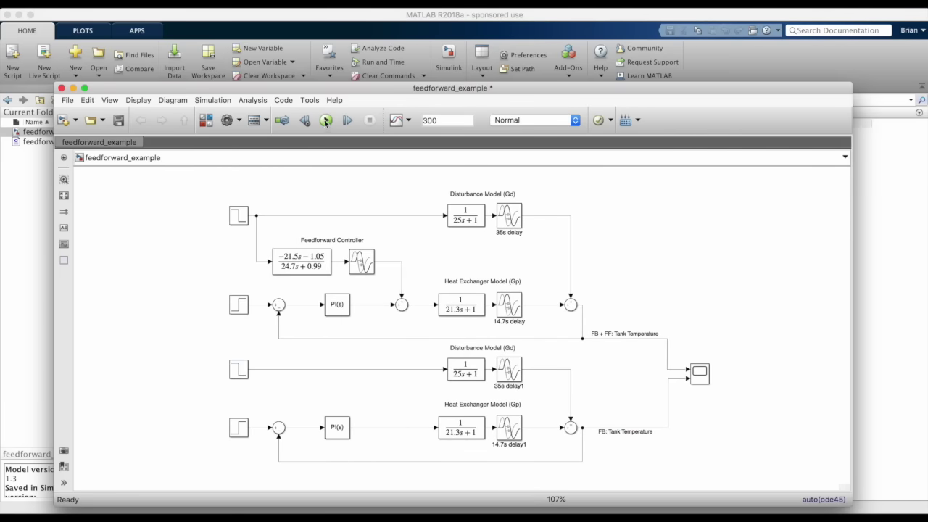
{"action": "left_click", "coordinate": [325, 120]}
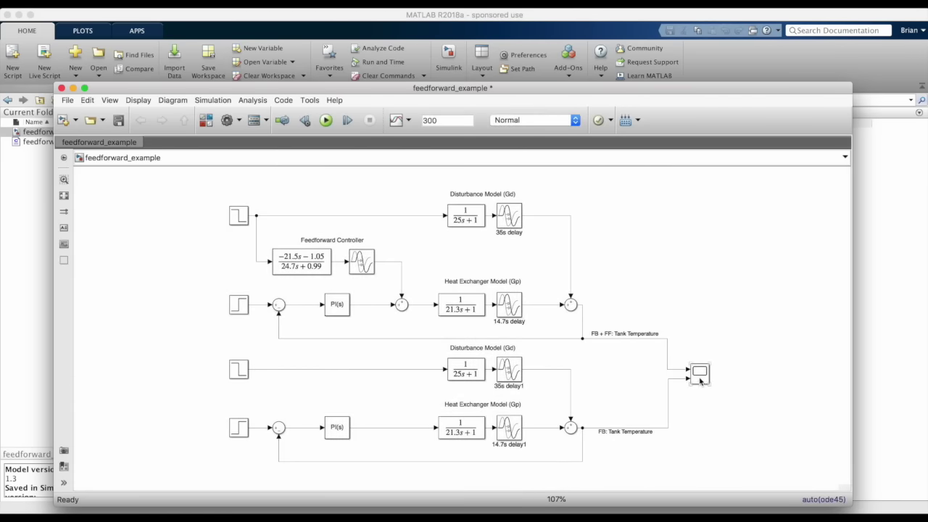
{"action": "double_click", "coordinate": [700, 373]}
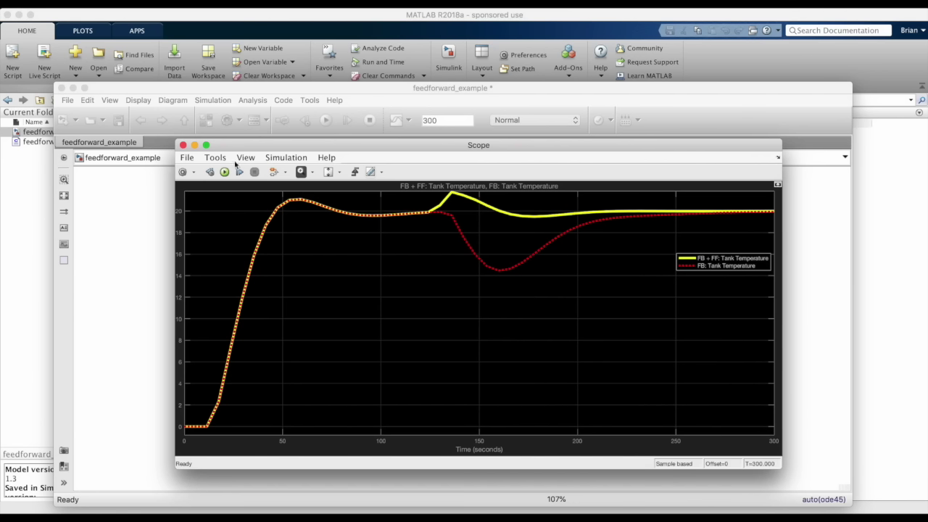
Save the feedforward model and close its window
{"action": "left_click", "coordinate": [183, 145]}
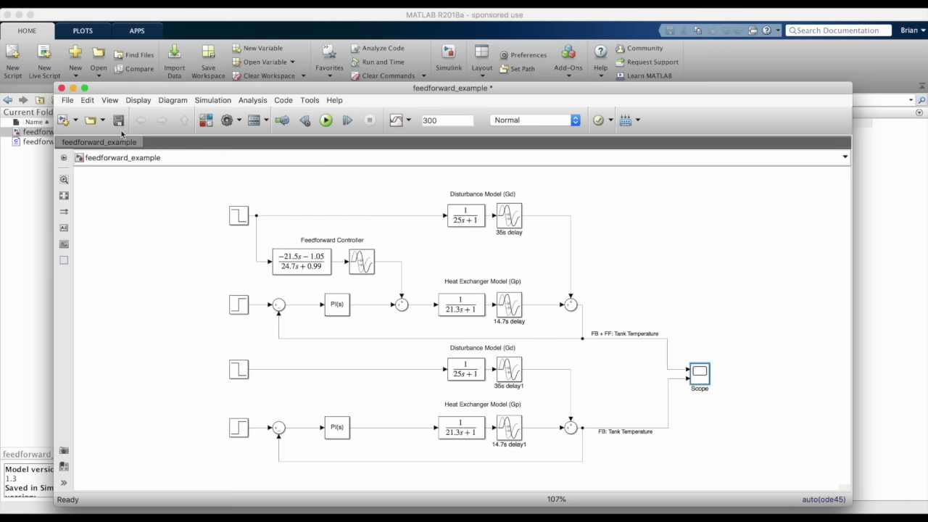
{"action": "left_click", "coordinate": [119, 121]}
{"action": "key", "text": "super+w"}
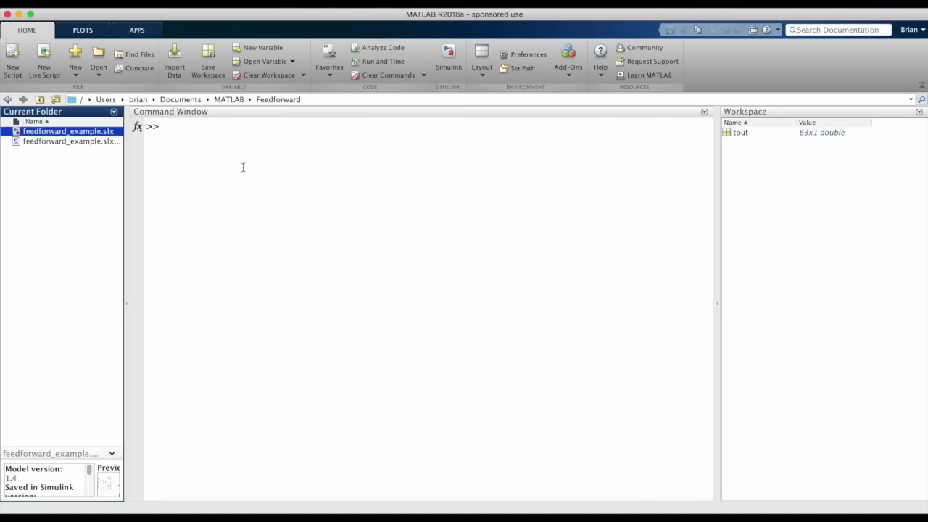
Launch the heatex demo and start it with FB and FF control type
{"action": "type", "text": "heatex"}
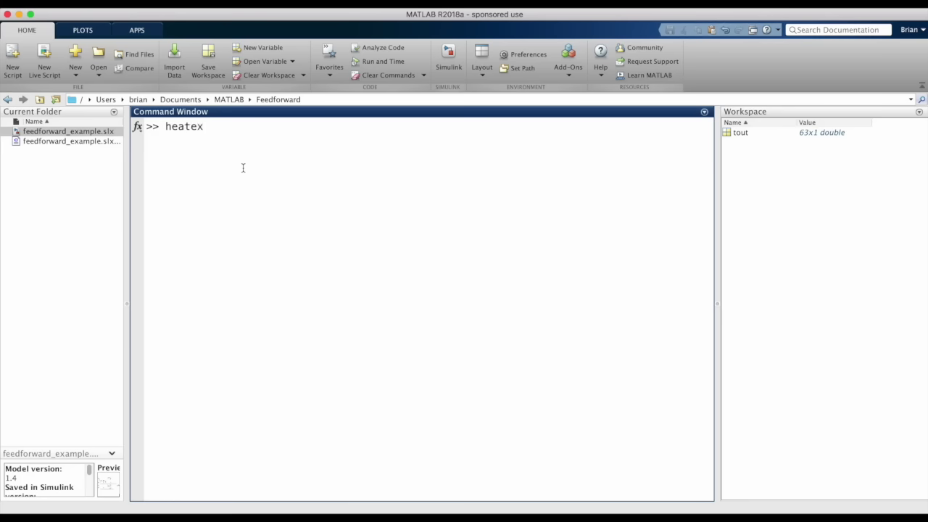
{"action": "key", "text": "Return"}
{"action": "left_click_drag", "start_coordinate": [381, 18], "coordinate": [506, 117]}
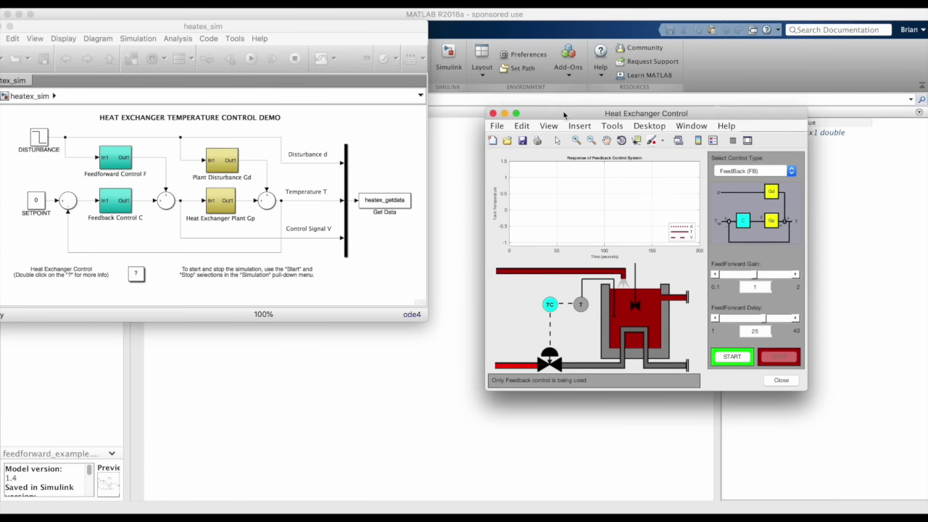
{"action": "left_click_drag", "start_coordinate": [196, 26], "coordinate": [246, 109]}
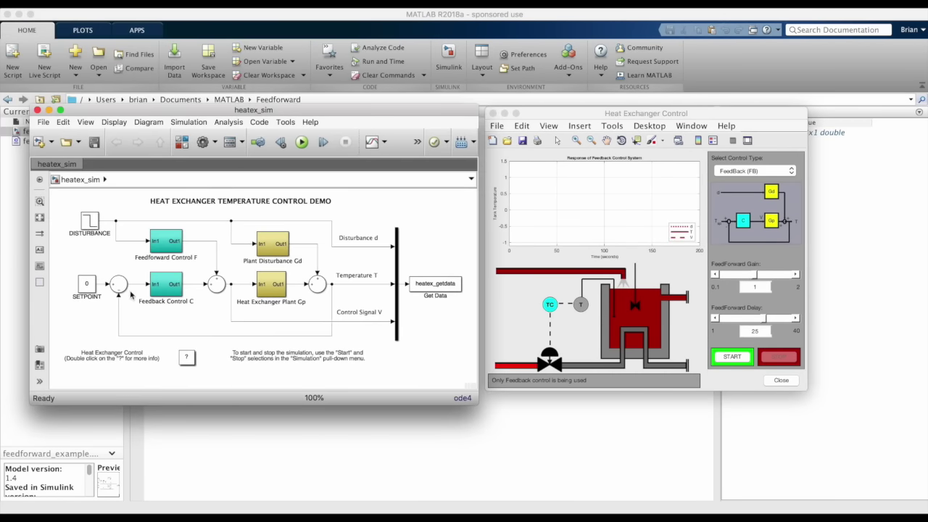
{"action": "left_click", "coordinate": [794, 171]}
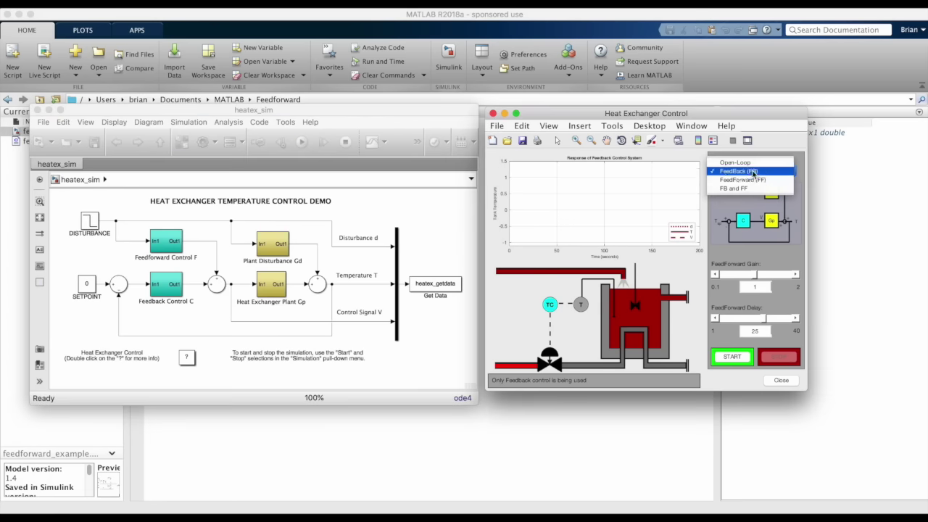
{"action": "left_click", "coordinate": [741, 191]}
{"action": "left_click", "coordinate": [726, 360]}
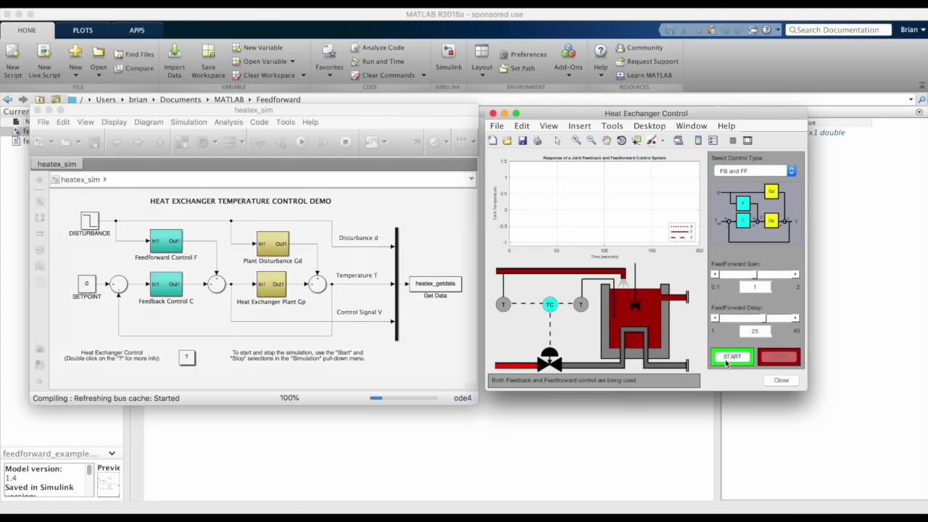